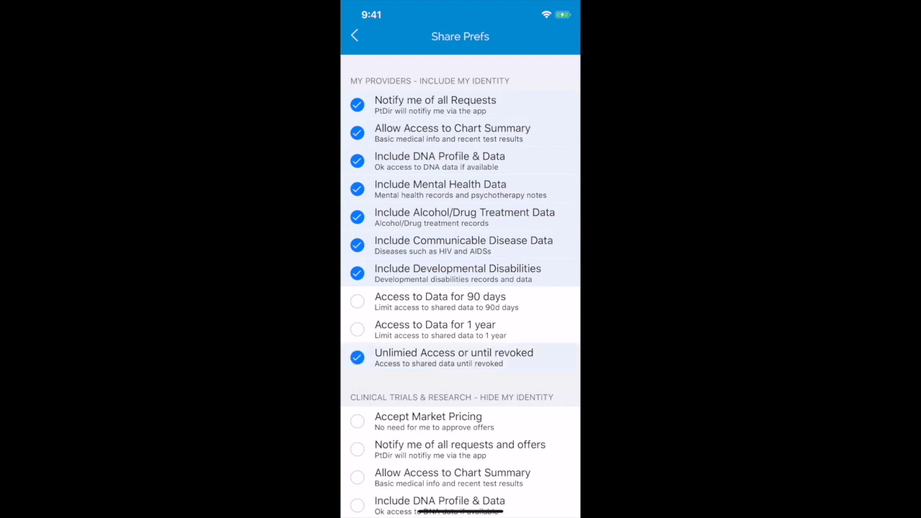
Save the 90-day clinical-trial chart summary sharing preferences and go to Update My Chart.
scroll(461, 288, down, 5)
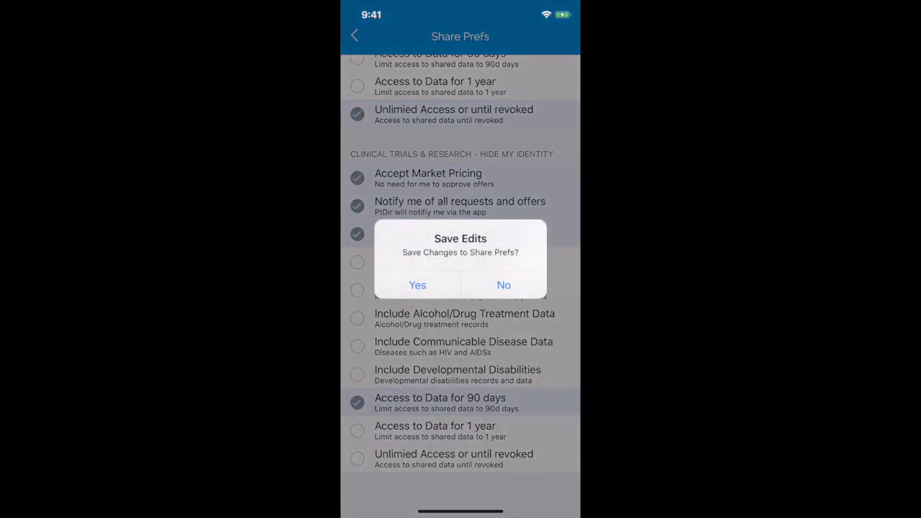
click(417, 285)
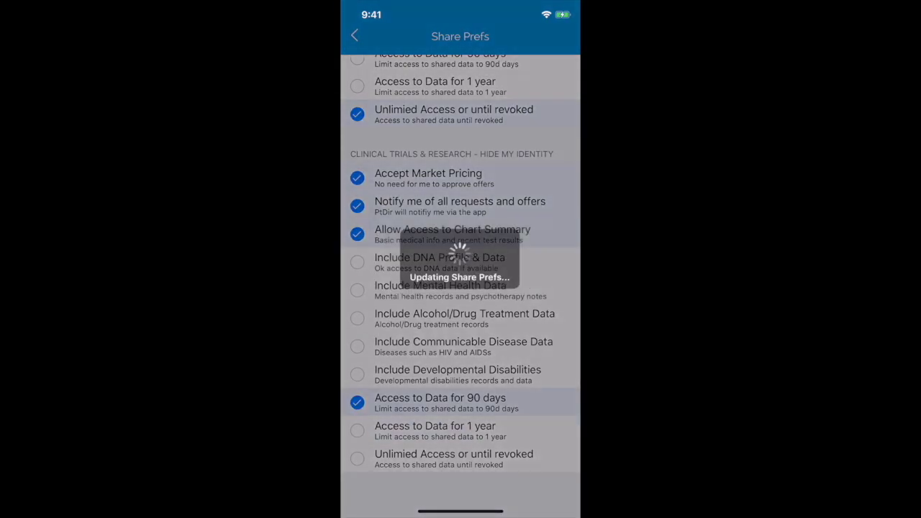
click(514, 472)
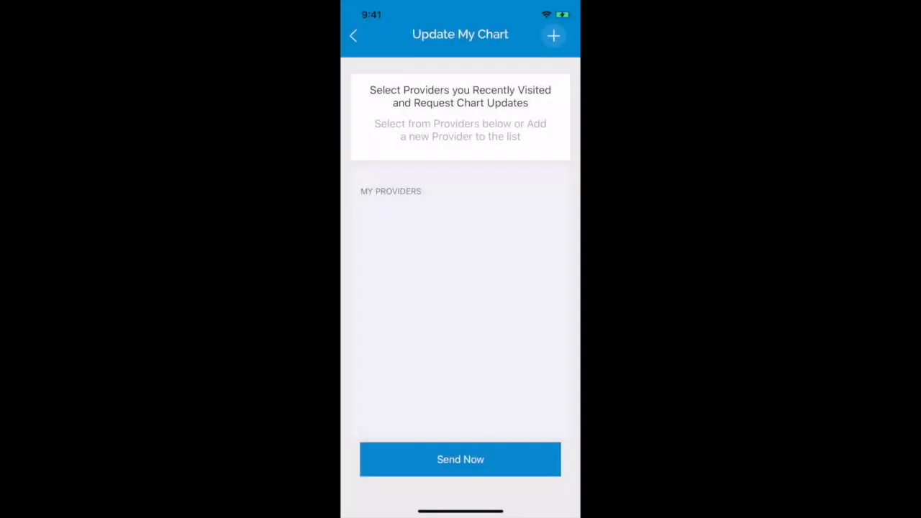
Find the Westlake Village internal medicine provider by last name, add them, and select them for the update.
click(553, 36)
click(517, 105)
text(g)
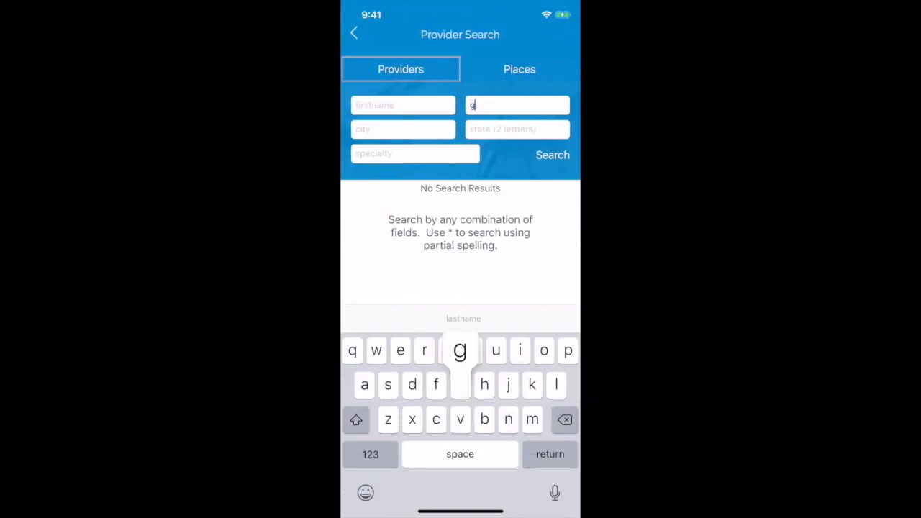
text(iannulli)
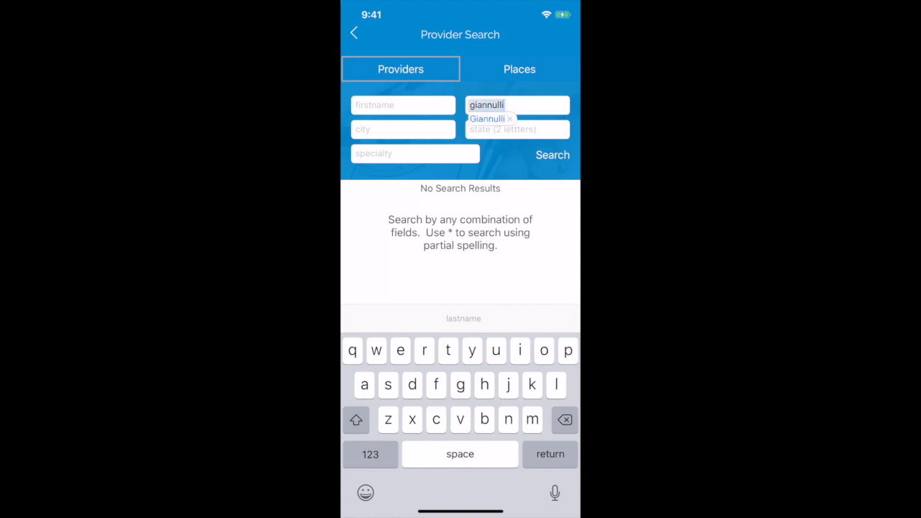
key(Return)
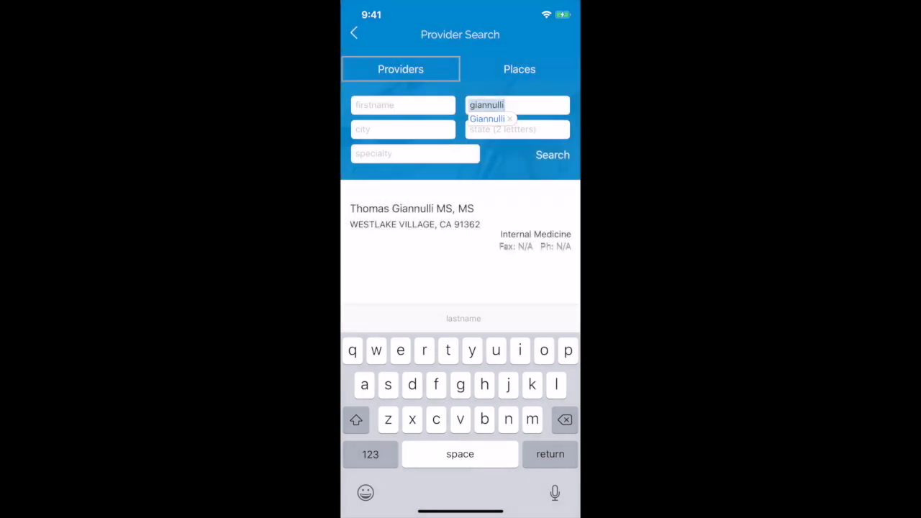
click(415, 215)
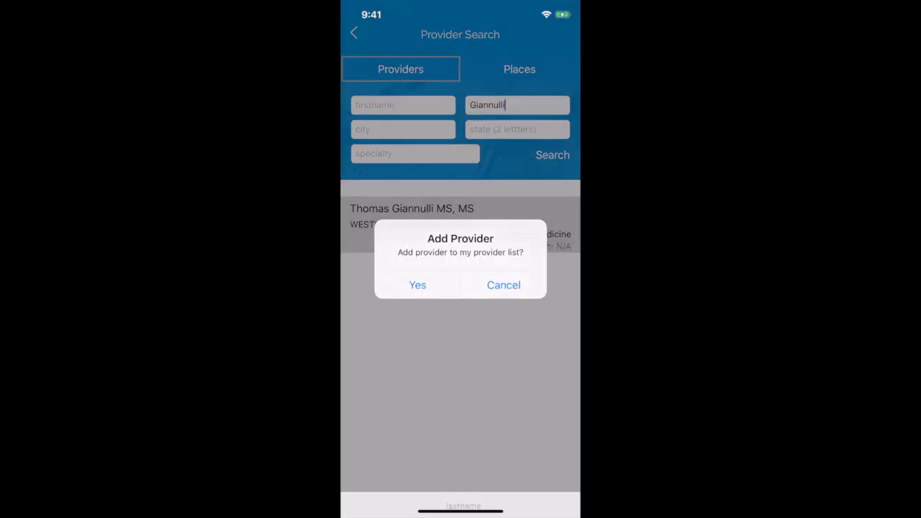
click(417, 285)
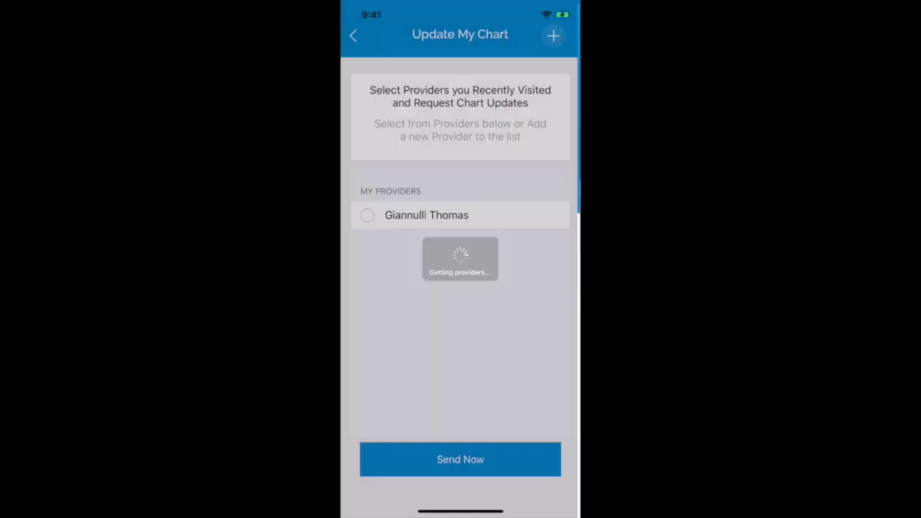
click(368, 215)
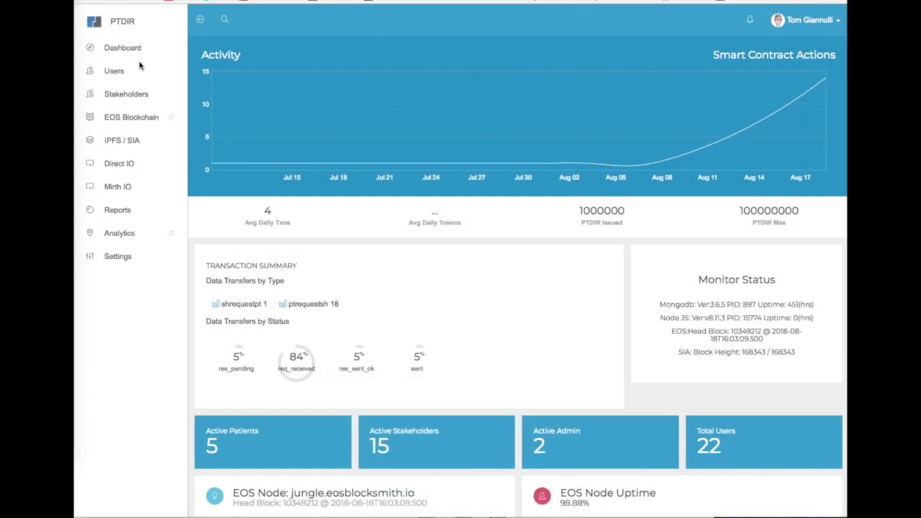
Scroll the PTDIR dashboard down to the Notifications list and Log Feed.
scroll(537, 273, down, 3)
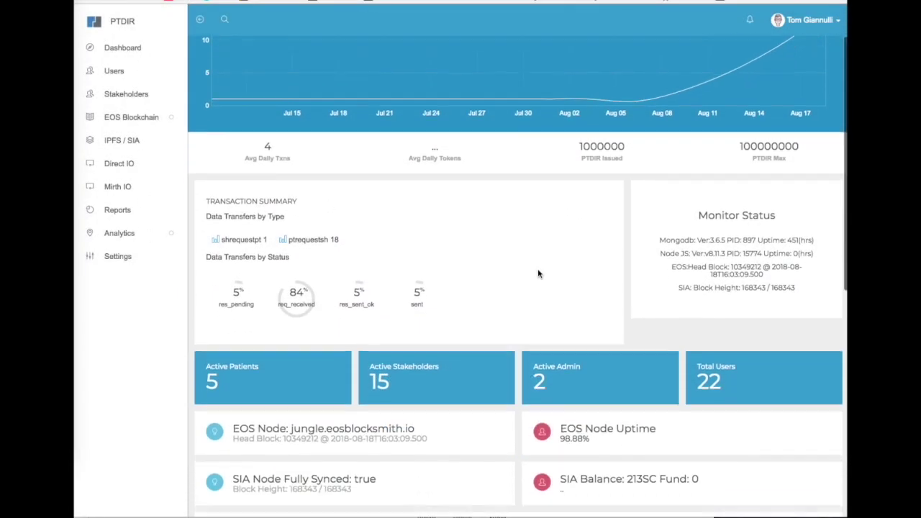
scroll(538, 273, down, 2)
scroll(537, 273, down, 2)
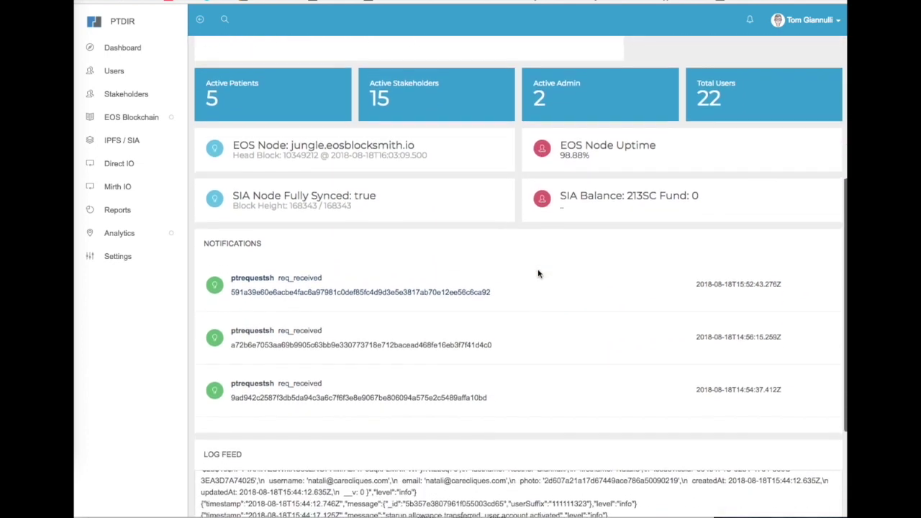
scroll(537, 272, down, 1)
scroll(537, 273, down, 3)
scroll(538, 273, down, 1)
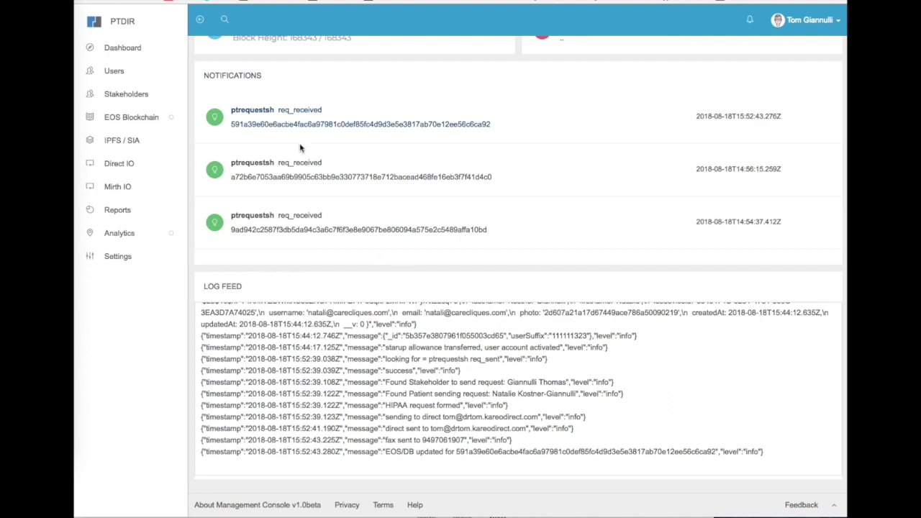
Open the ptrequestsh chart-request transaction in the explorer and scroll through its Raw Data JSON.
click(264, 113)
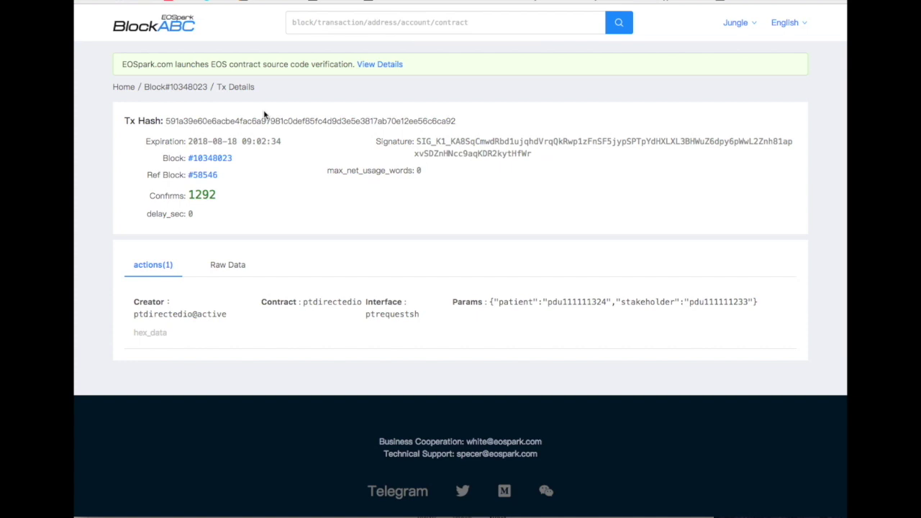
click(237, 264)
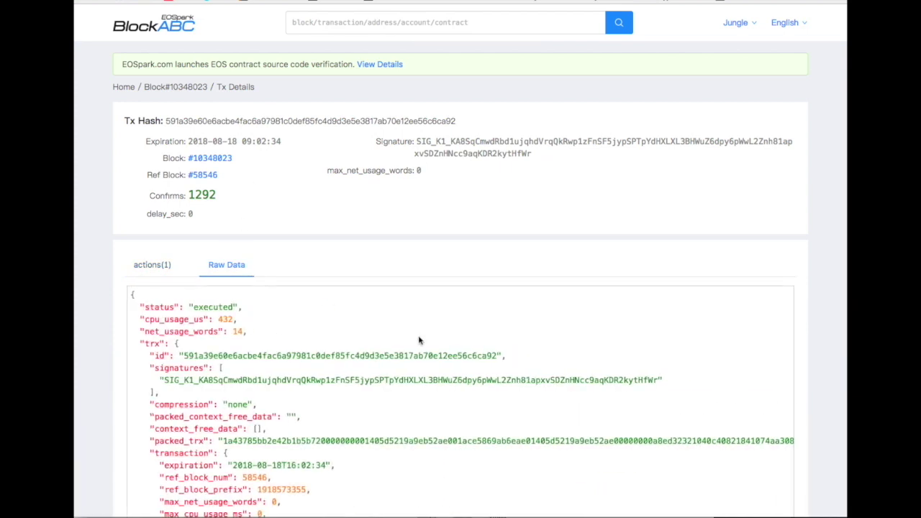
scroll(419, 338, down, 3)
scroll(417, 339, down, 4)
scroll(417, 340, down, 4)
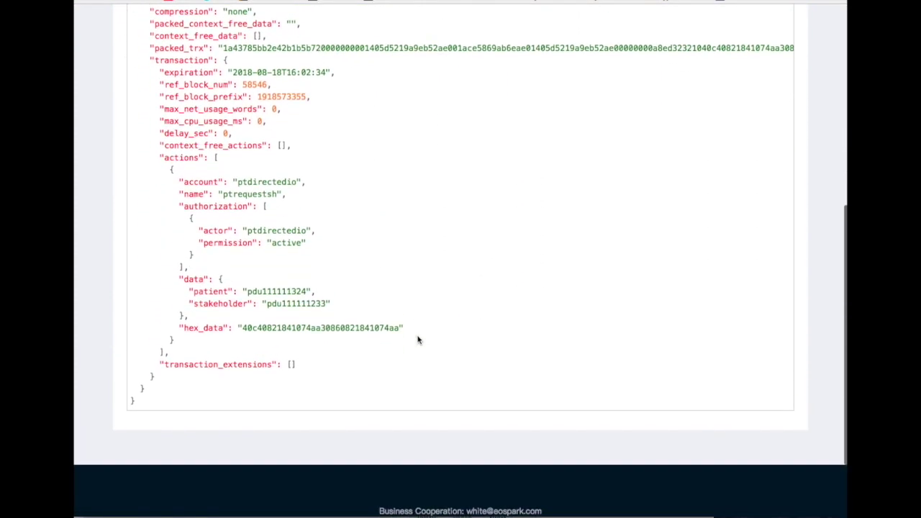
scroll(417, 340, up, 6)
scroll(418, 339, up, 2)
scroll(417, 340, up, 2)
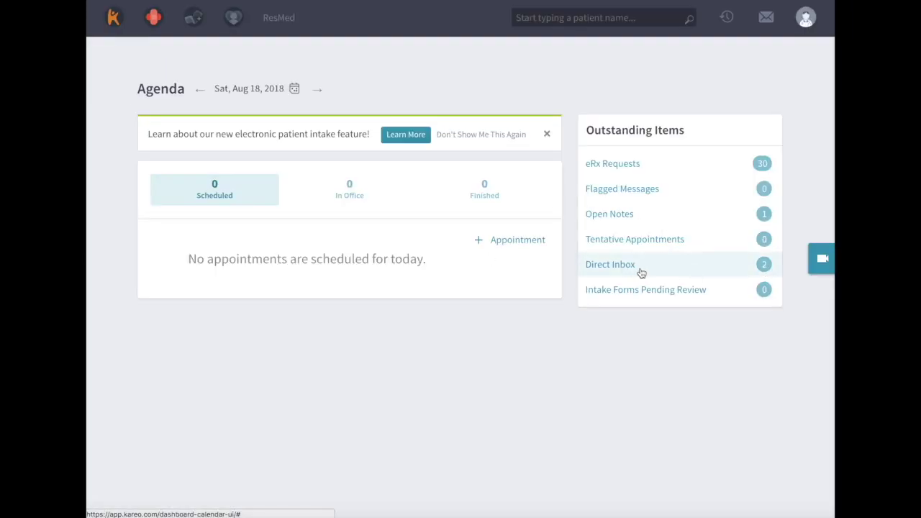
Read the HIPAA disclosure request in Direct Inbox and export that patient's continuity of care record as XML.
click(629, 266)
click(176, 32)
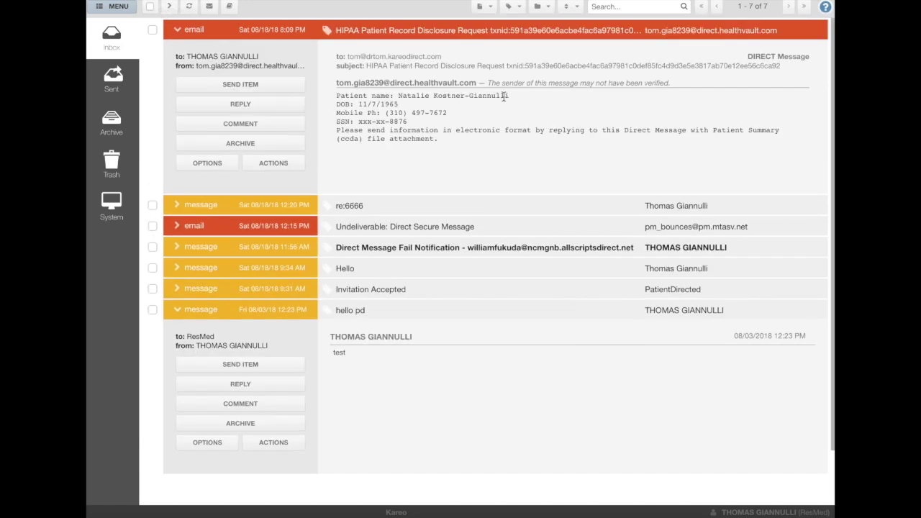
drag(508, 95, 398, 96)
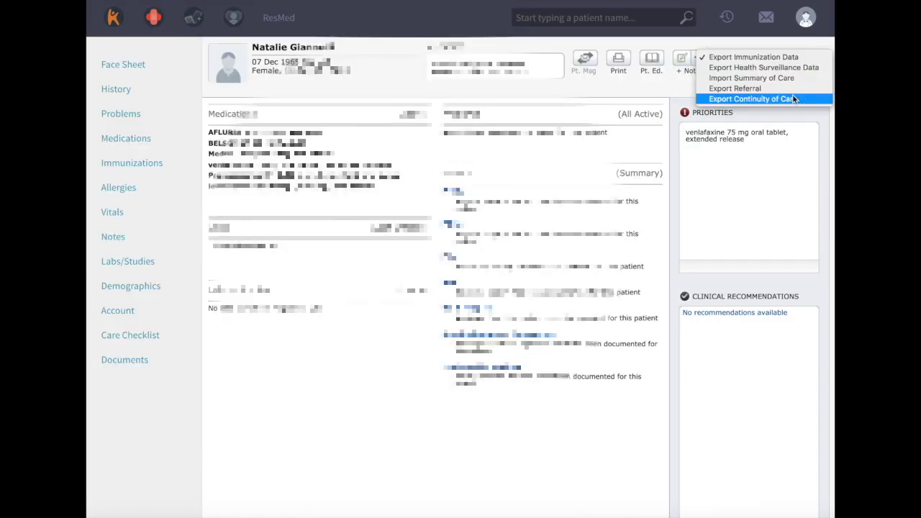
click(792, 94)
click(322, 270)
click(529, 298)
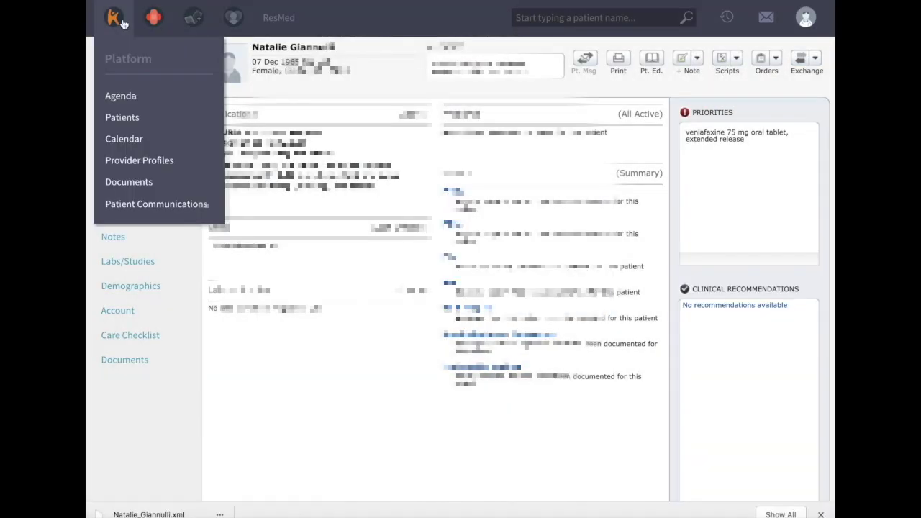
click(123, 97)
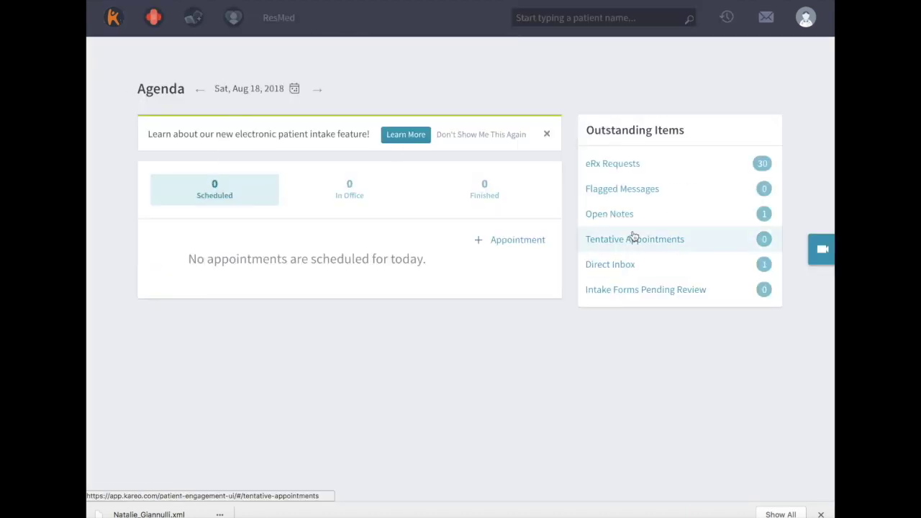
Reply to the HIPAA disclosure email in Direct Inbox with the exported .xml chart attached.
click(630, 263)
click(261, 108)
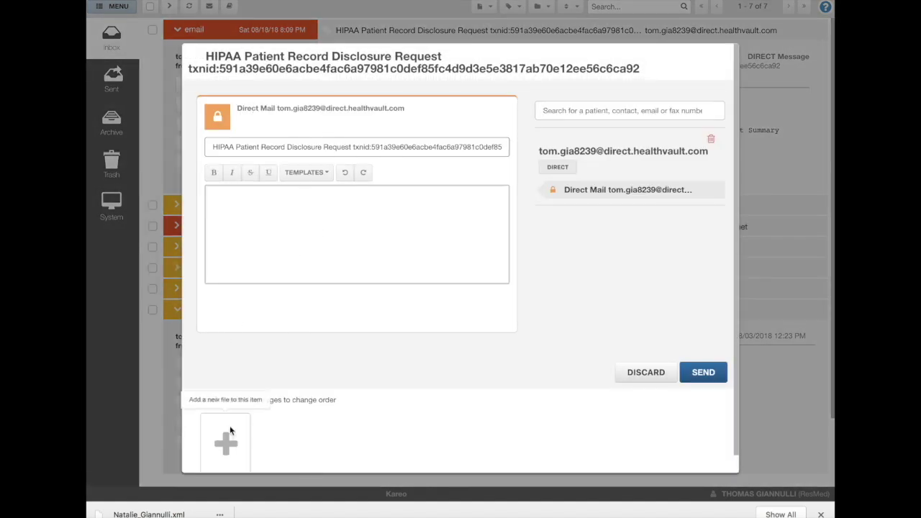
click(229, 425)
double_click(402, 45)
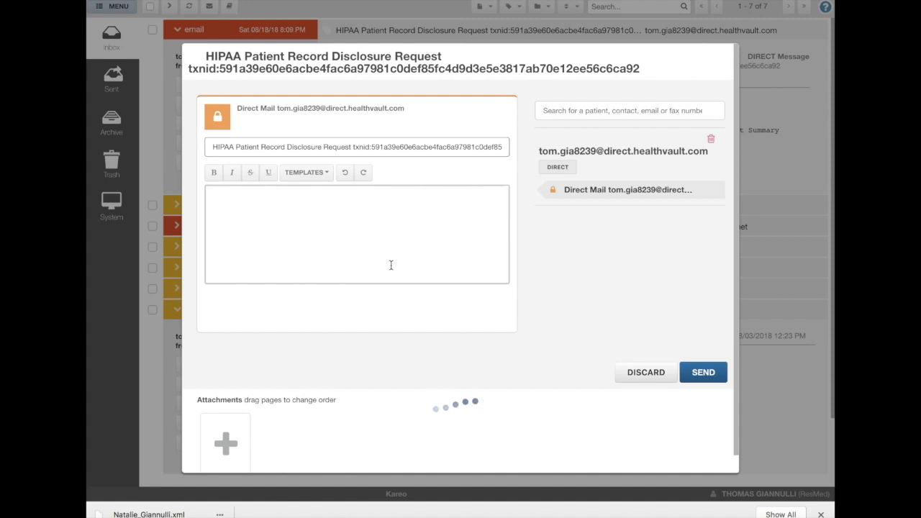
click(701, 371)
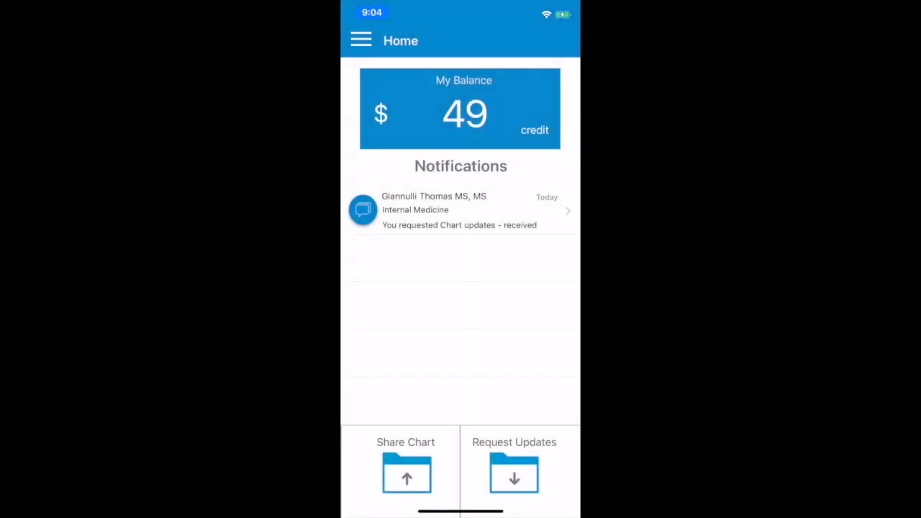
Add the Orange, CA emergency medicine doctor by last-name search and choose them as the chart share recipient.
click(406, 468)
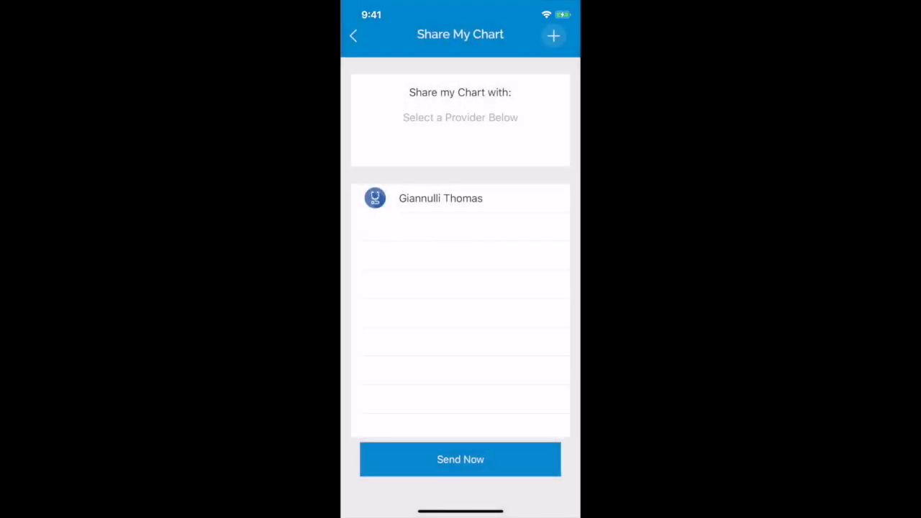
click(553, 35)
click(517, 105)
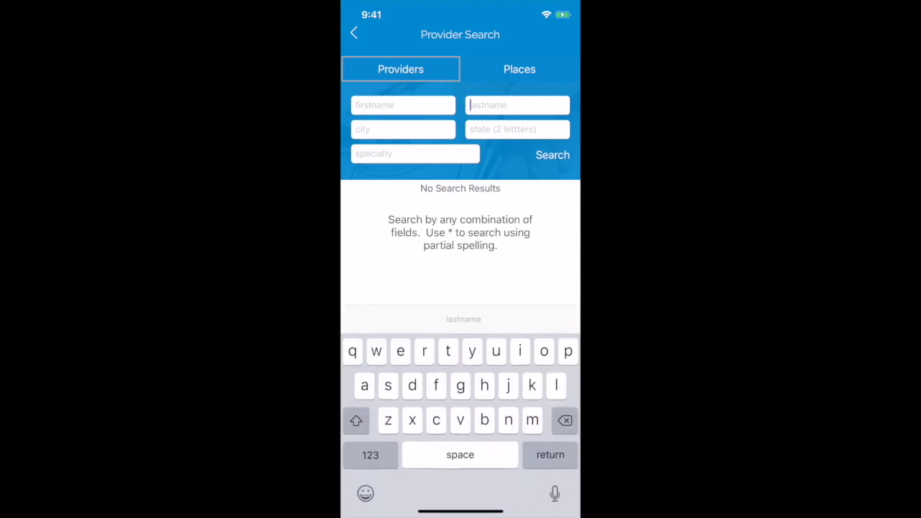
text(rud)
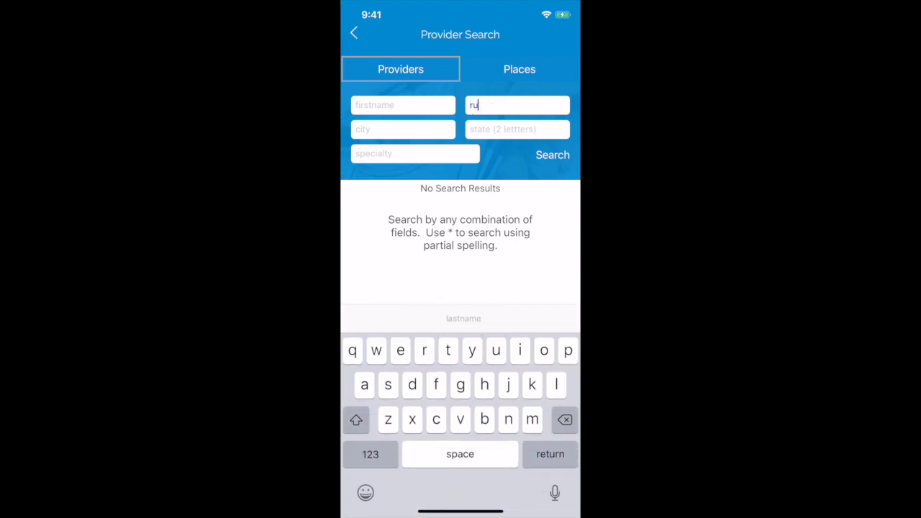
text(kin)
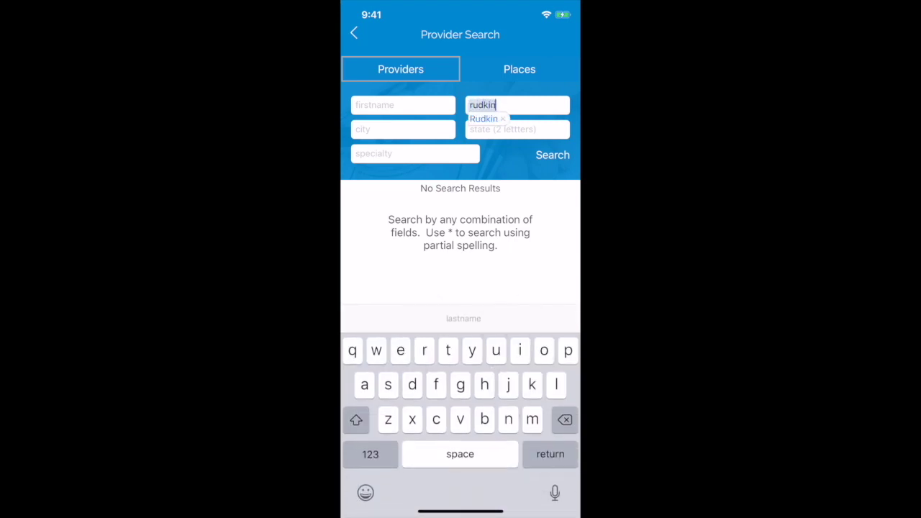
key(Return)
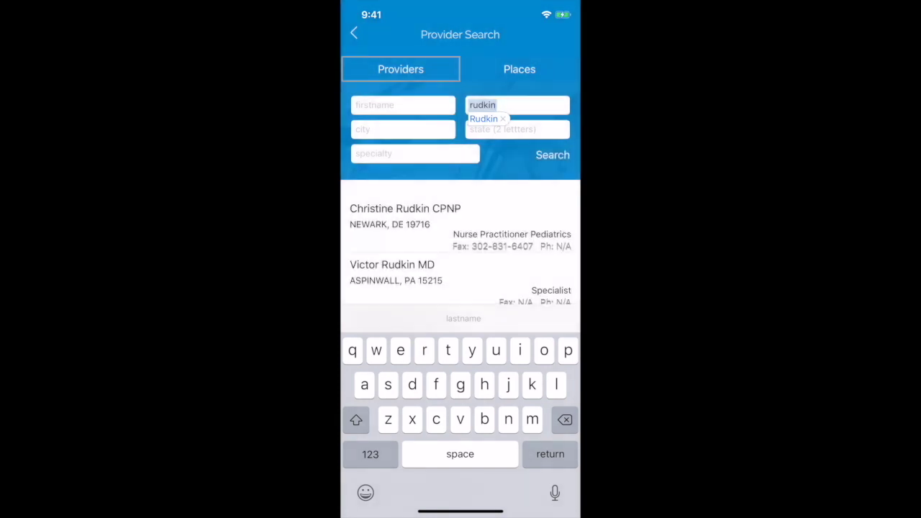
key(Return)
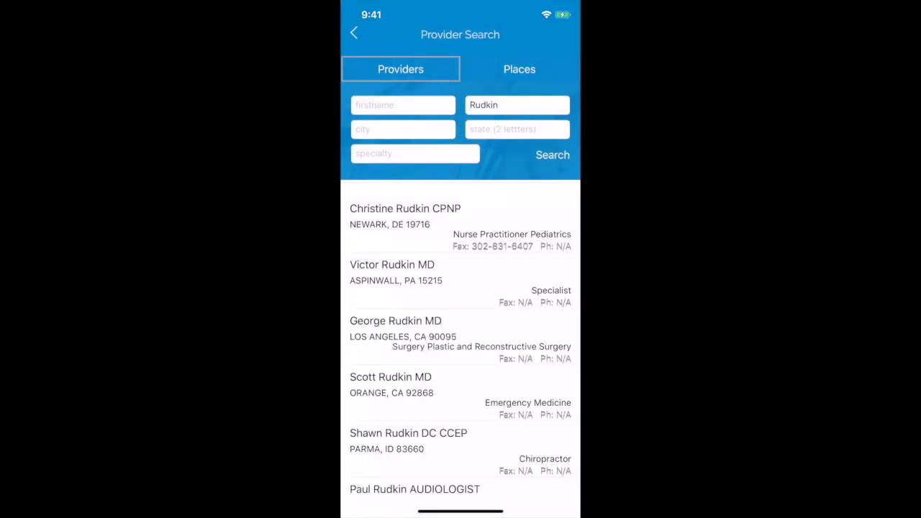
click(460, 392)
click(413, 285)
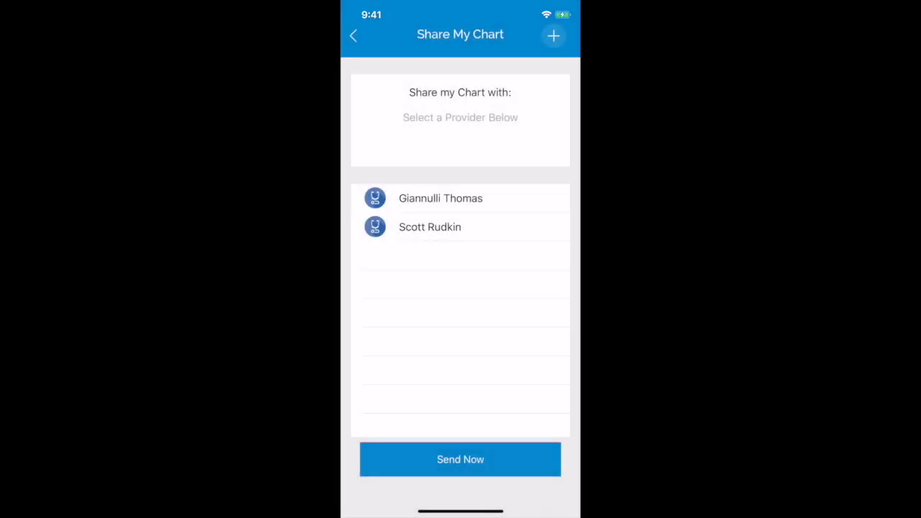
click(460, 459)
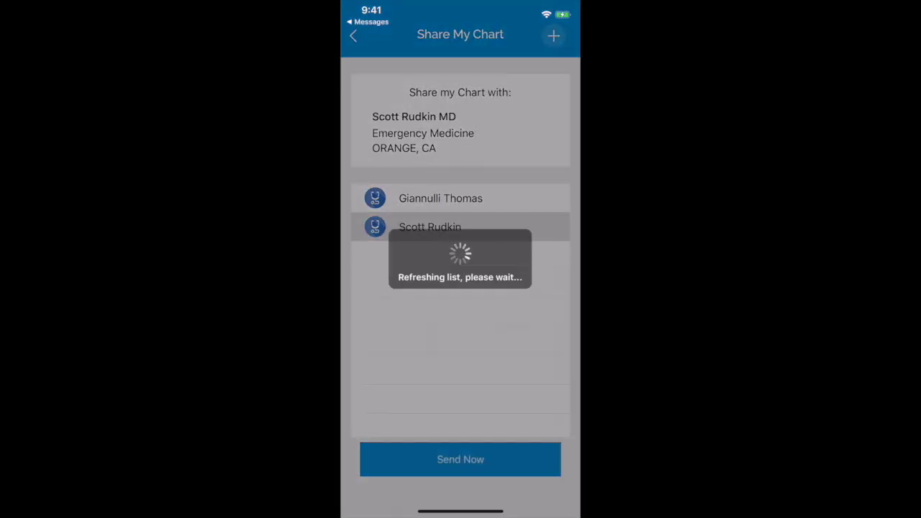